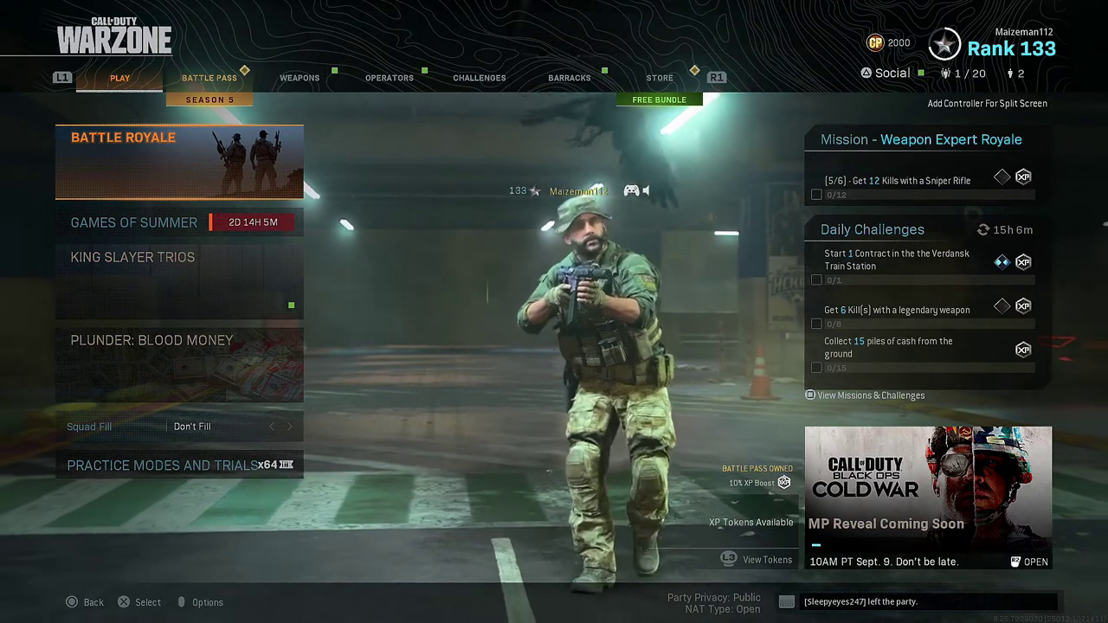
Bring up the Options menu from the lobby, landing on the Controller settings
{"action": "key", "text": "Escape"}
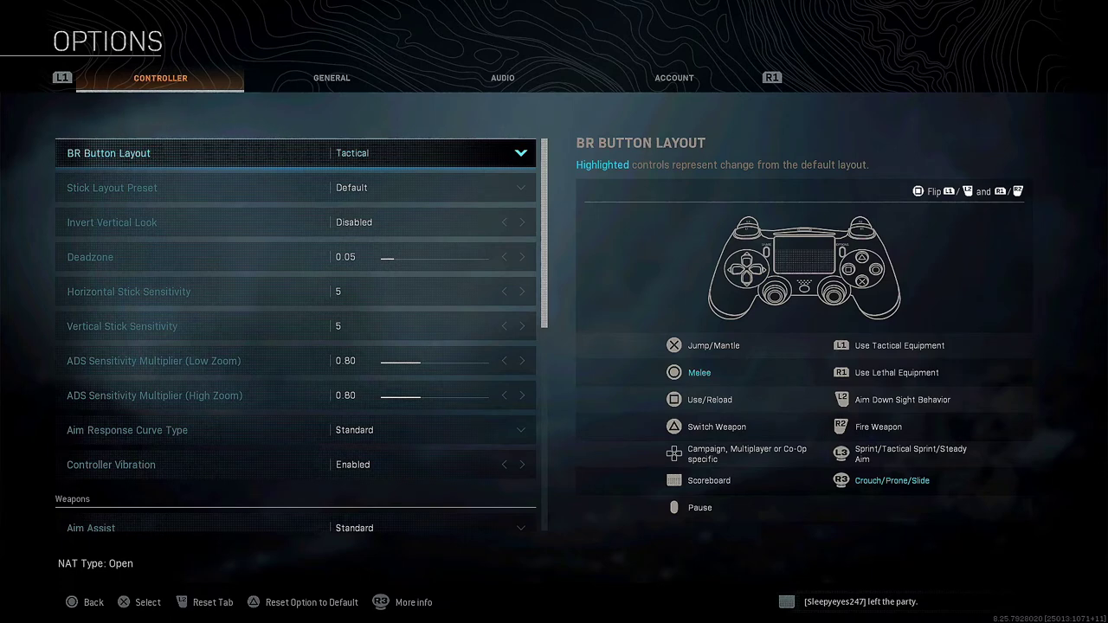
{"action": "key", "text": "Down"}
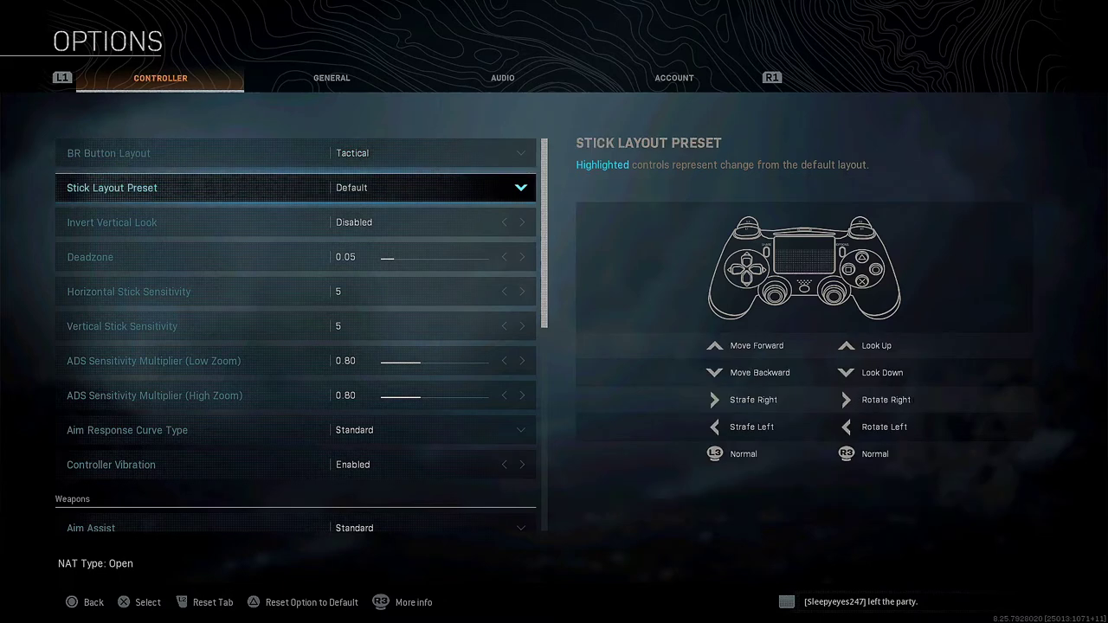
{"action": "key", "text": "Down"}
{"action": "key", "text": "Down"}
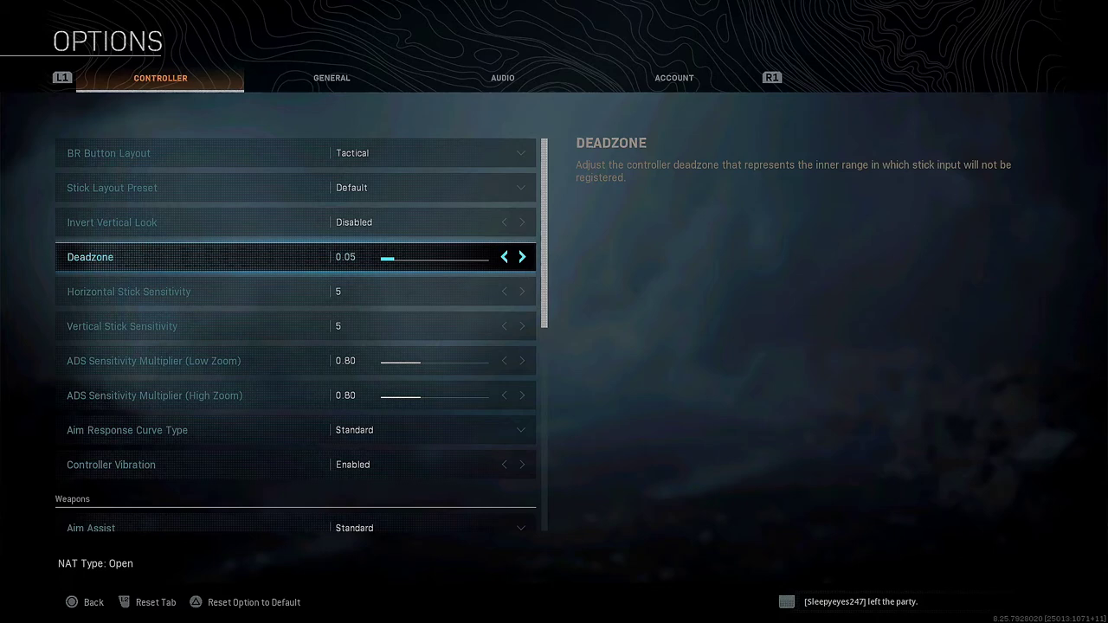
{"action": "key", "text": "Down"}
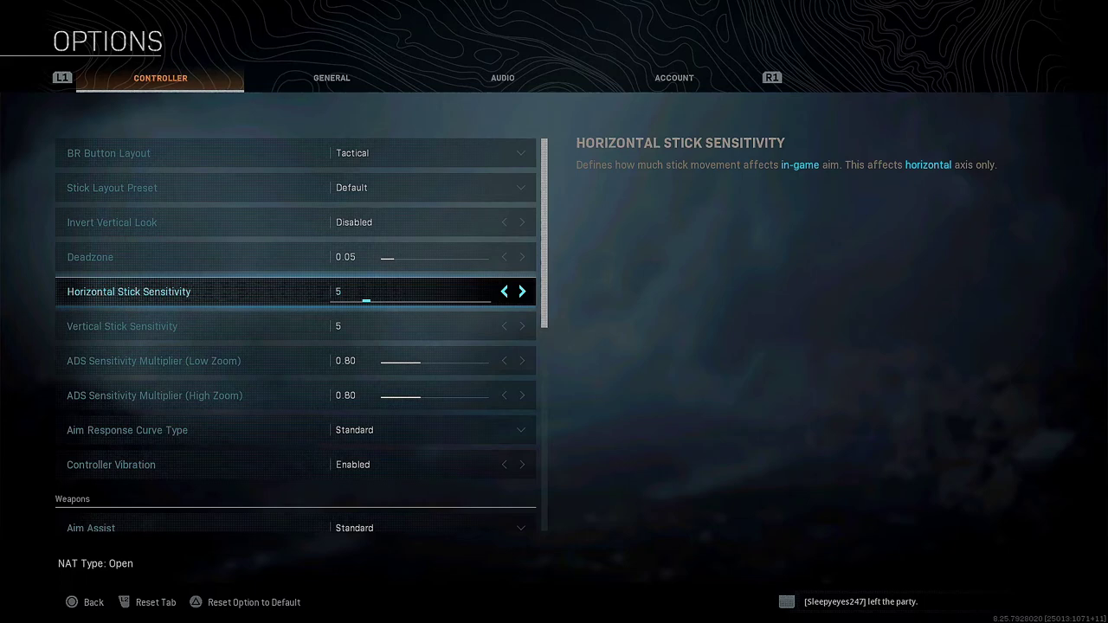
{"action": "key", "text": "Down"}
{"action": "key", "text": "Down"}
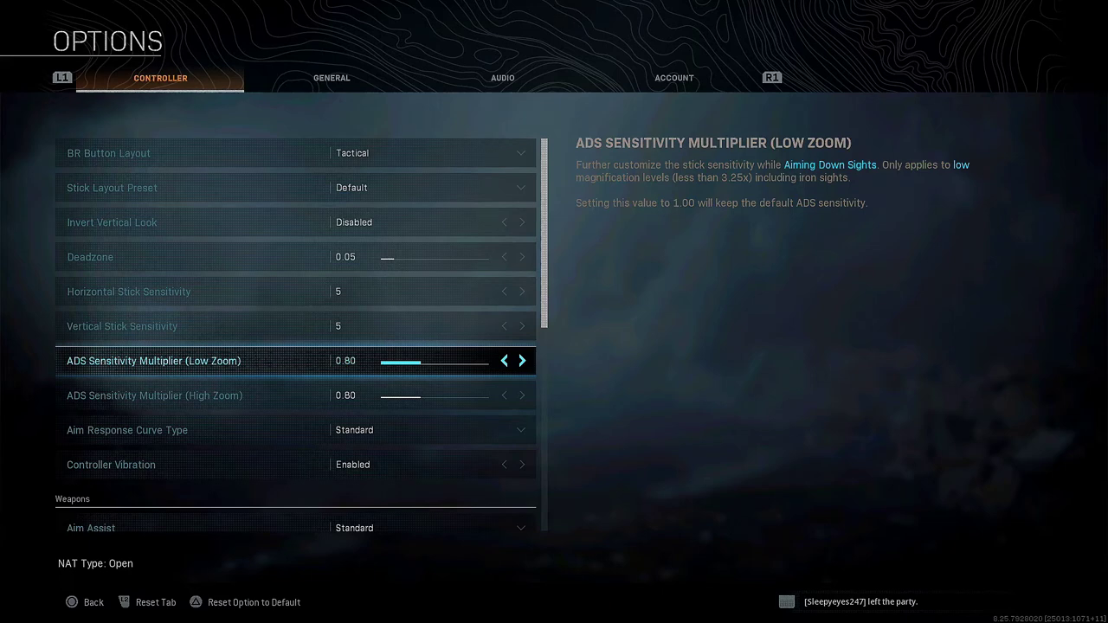
{"action": "key", "text": "Down"}
{"action": "key", "text": "Down"}
{"action": "key", "text": "Down"}
{"action": "key", "text": "Down"}
{"action": "key", "text": "Down"}
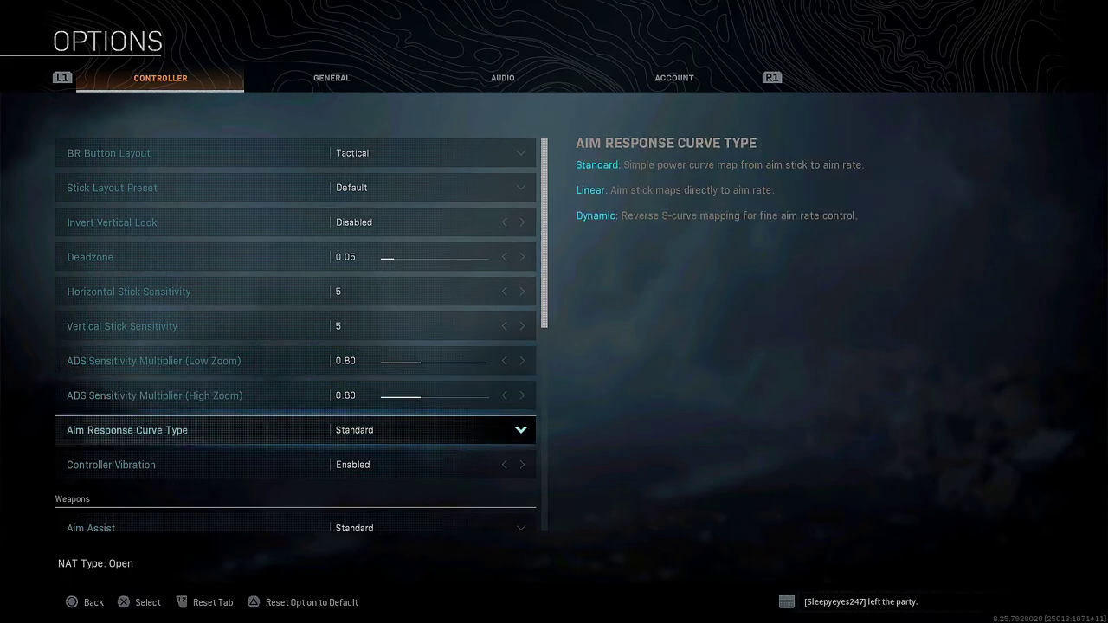
Review Weapon Mount Exit through Vehicle Camera Recenter, then switch to the General tab
{"action": "key", "text": "Down"}
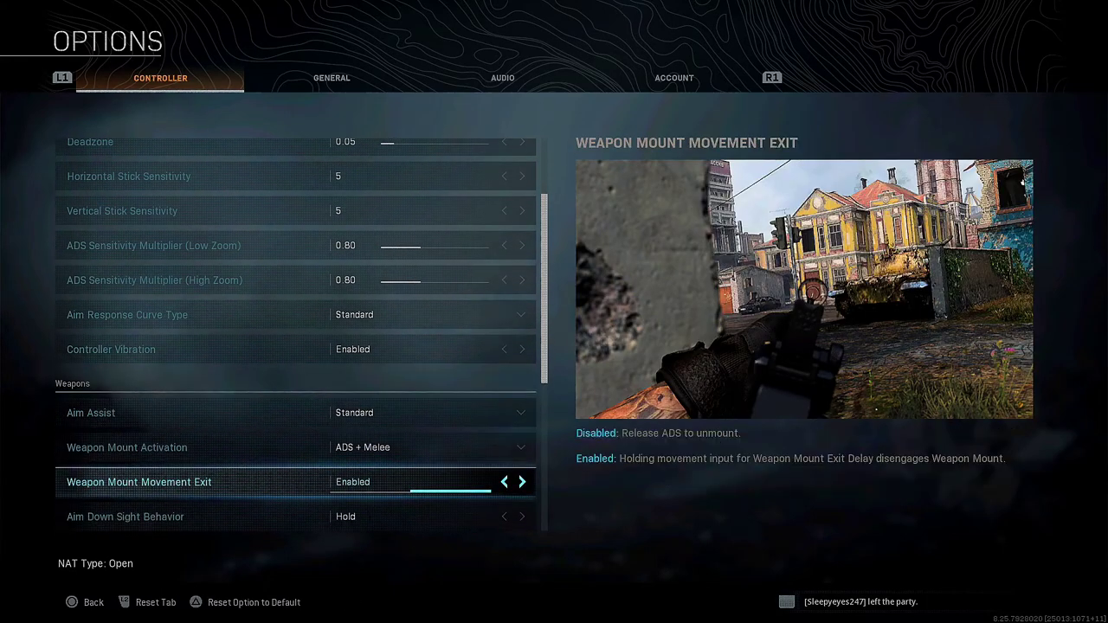
{"action": "key", "text": "Down"}
{"action": "key", "text": "Down"}
{"action": "key", "text": "Down"}
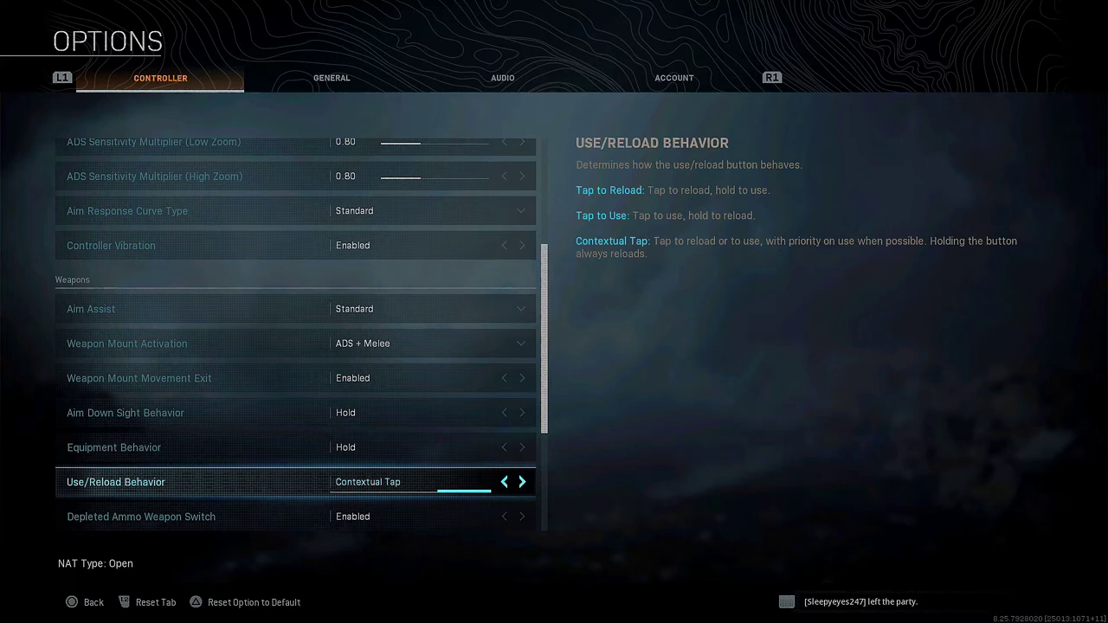
{"action": "key", "text": "Down"}
{"action": "key", "text": "Down"}
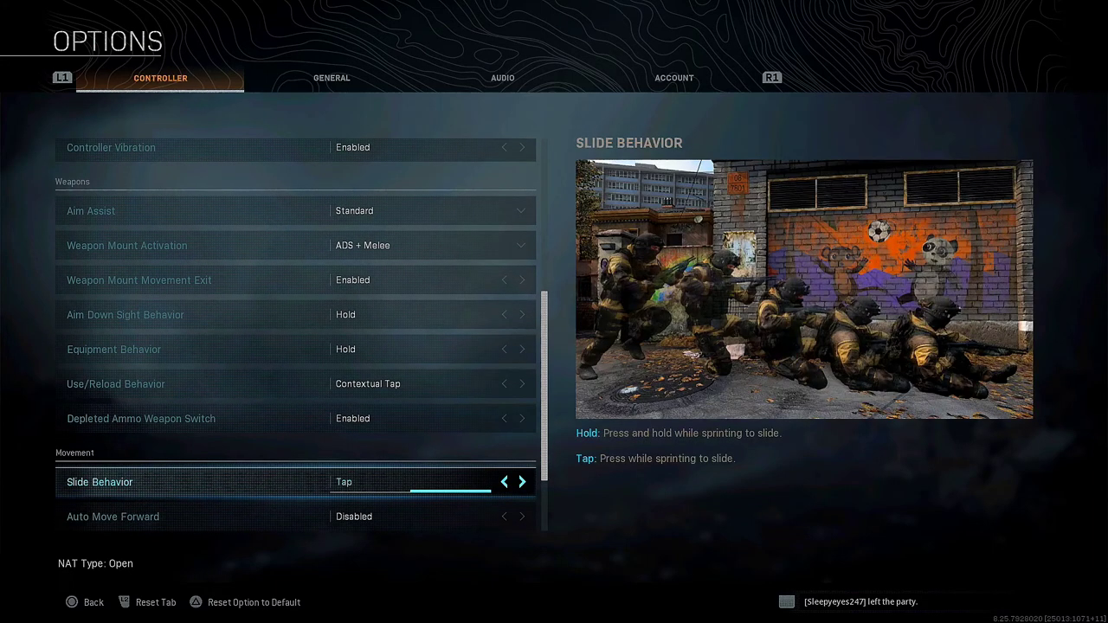
{"action": "key", "text": "Down"}
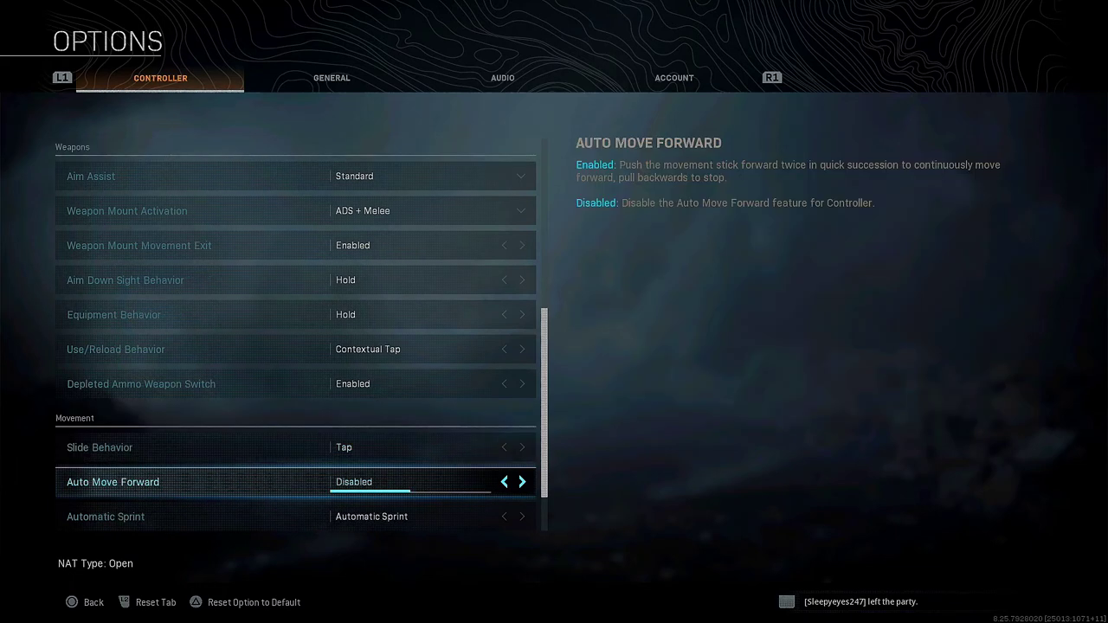
{"action": "key", "text": "Down"}
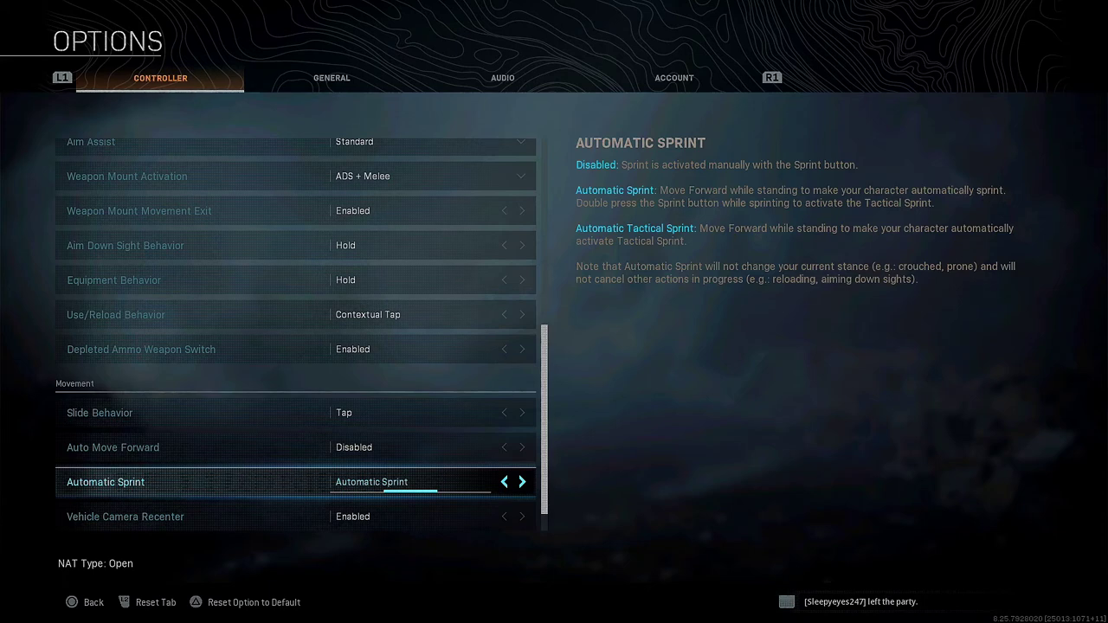
{"action": "key", "text": "Down"}
{"action": "key", "text": "Down"}
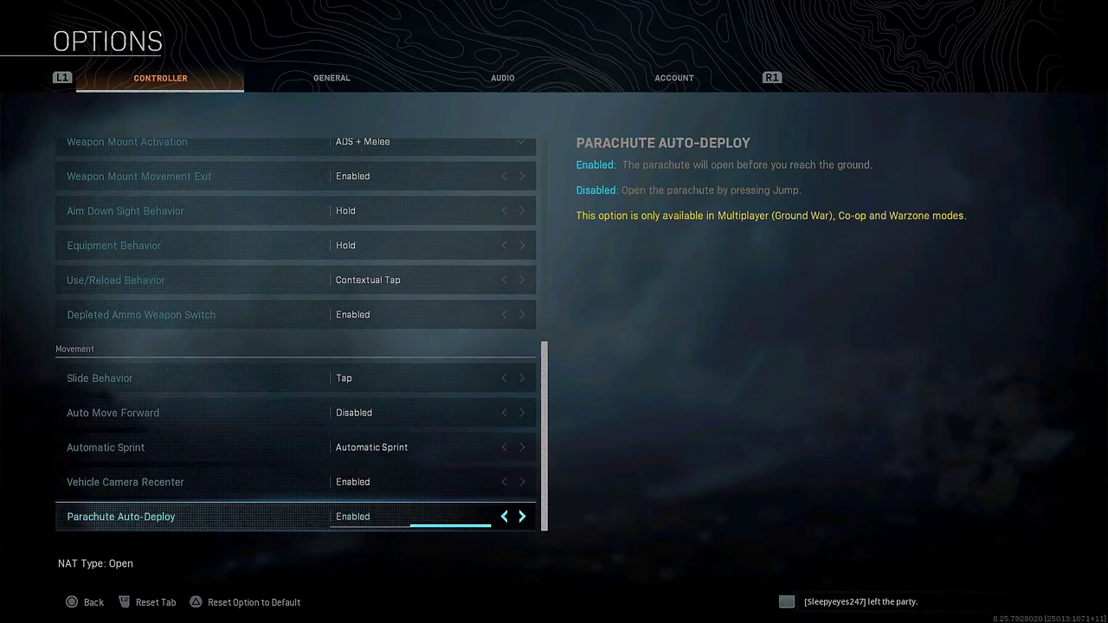
{"action": "key", "text": "e"}
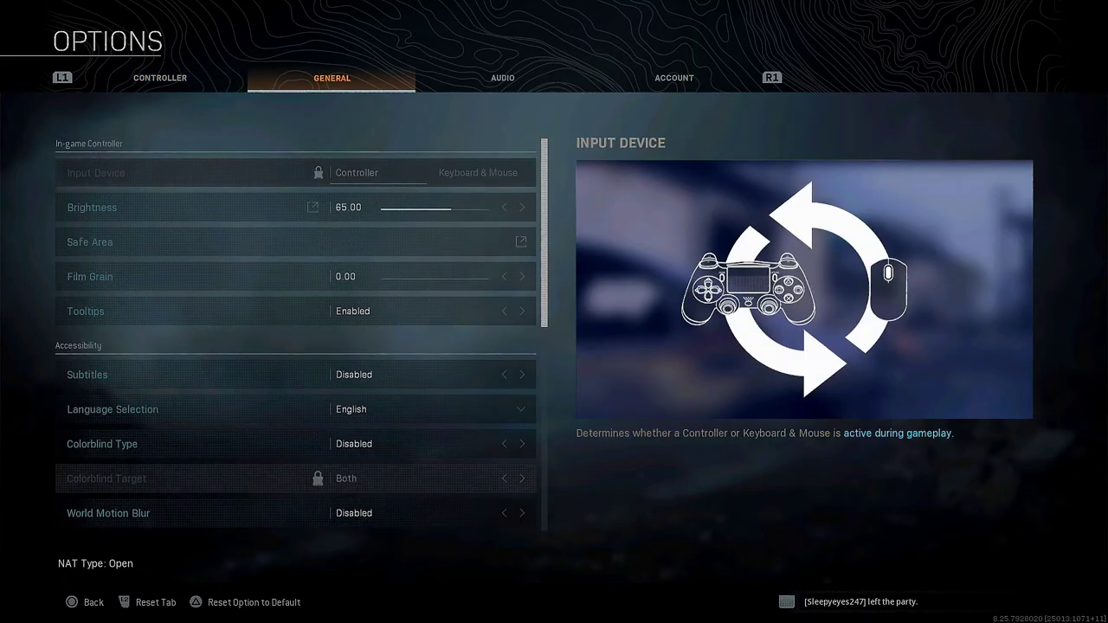
{"action": "key", "text": "Down"}
{"action": "key", "text": "Left"}
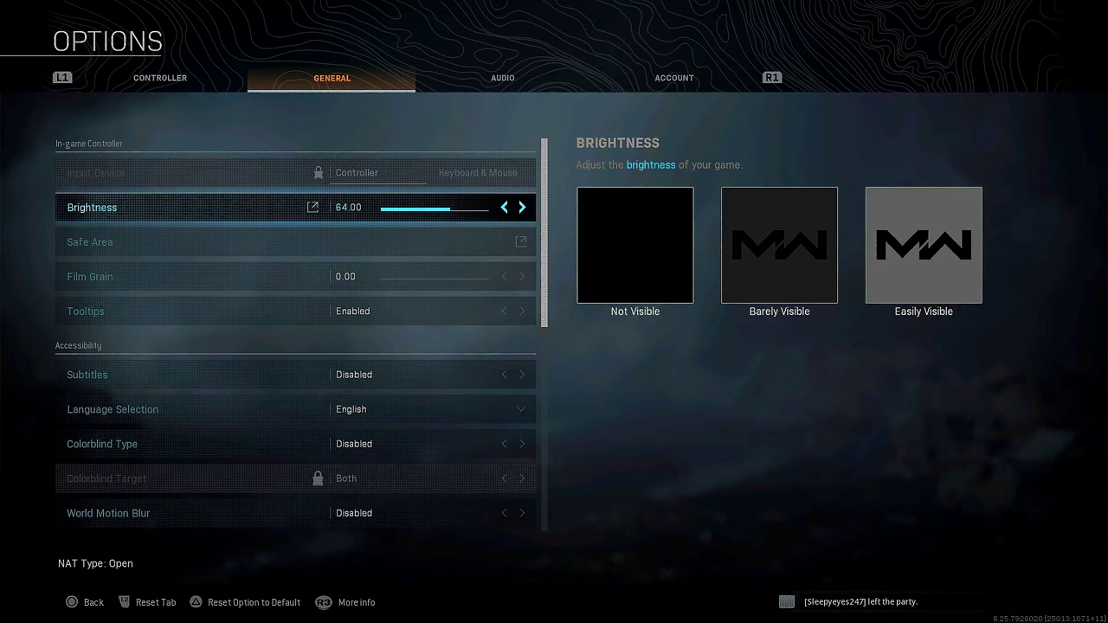
{"action": "key", "text": "Down"}
{"action": "key", "text": "Down"}
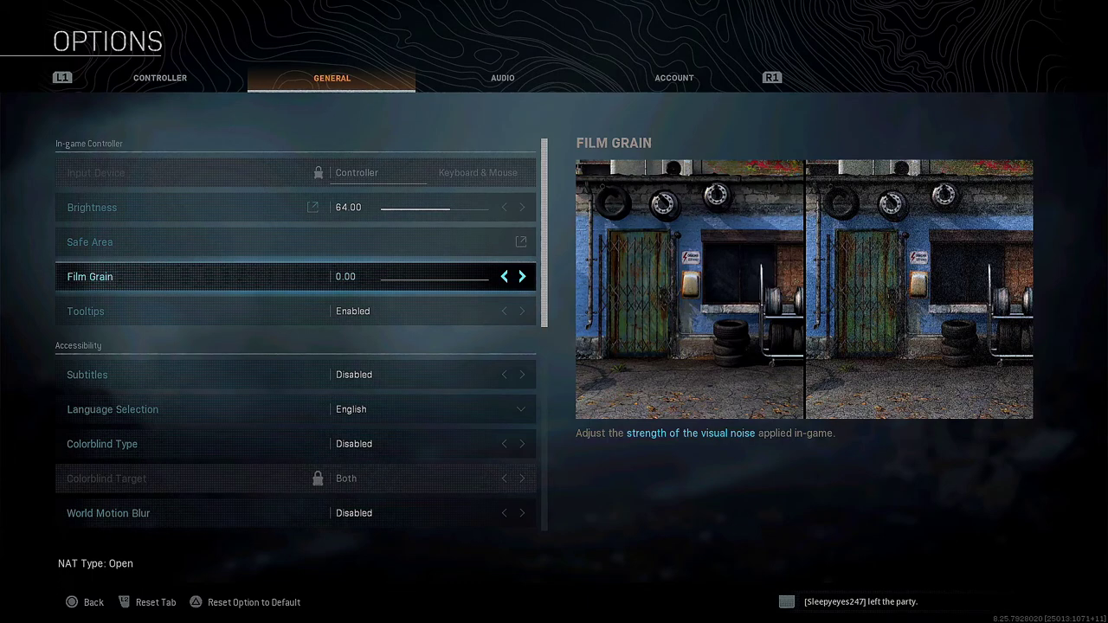
{"action": "key", "text": "Down"}
{"action": "key", "text": "Down"}
{"action": "key", "text": "Down"}
{"action": "key", "text": "Down"}
{"action": "key", "text": "Down"}
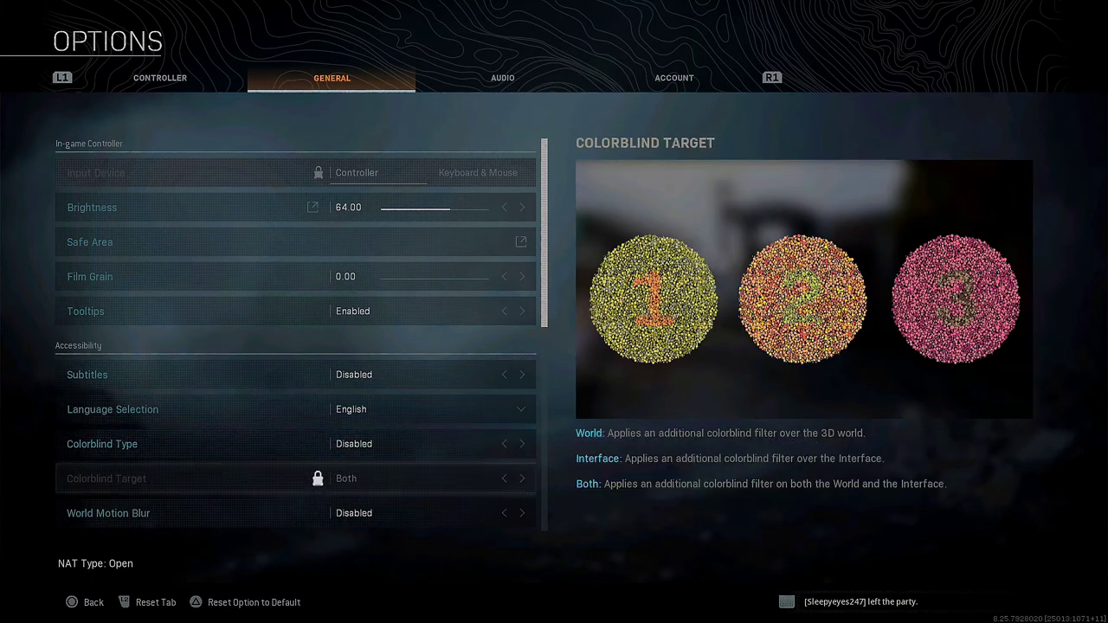
{"action": "key", "text": "Up"}
{"action": "key", "text": "Right"}
{"action": "key", "text": "Right"}
{"action": "key", "text": "Right"}
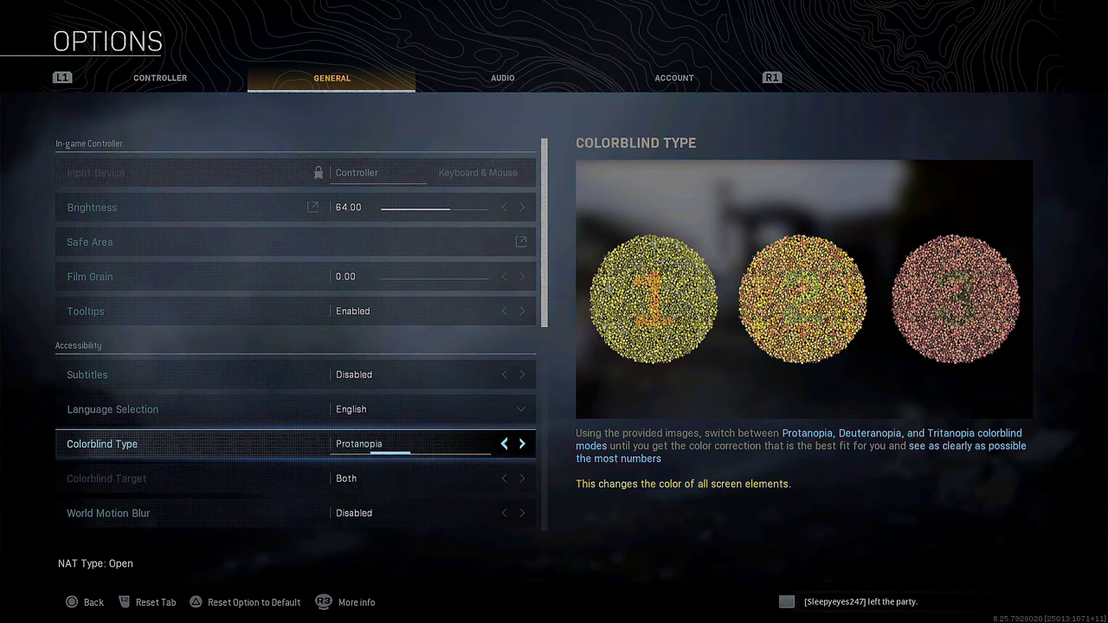
{"action": "key", "text": "Right"}
{"action": "key", "text": "Right"}
{"action": "key", "text": "Right"}
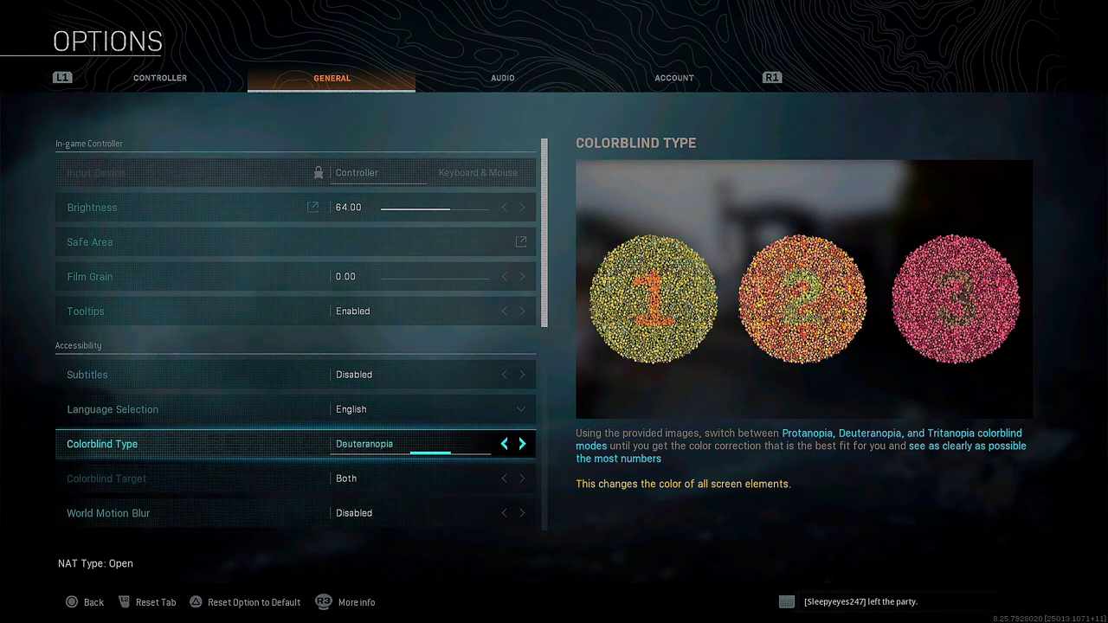
{"action": "key", "text": "Right"}
{"action": "key", "text": "Right"}
{"action": "key", "text": "Left"}
{"action": "key", "text": "Left"}
{"action": "key", "text": "Left"}
{"action": "key", "text": "Left"}
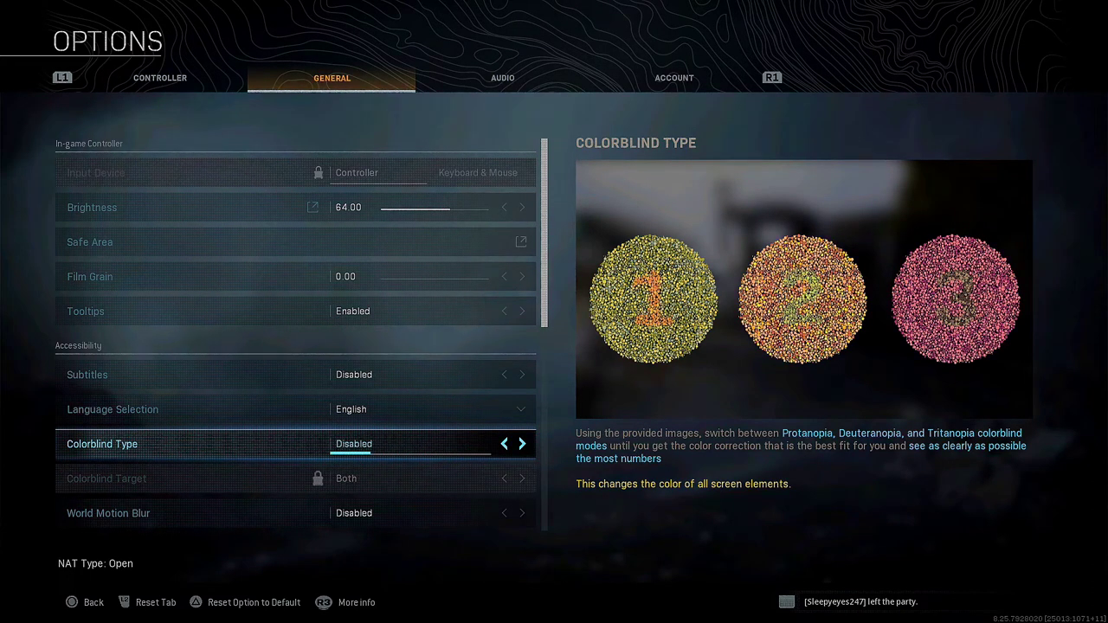
{"action": "key", "text": "Down"}
{"action": "key", "text": "Down"}
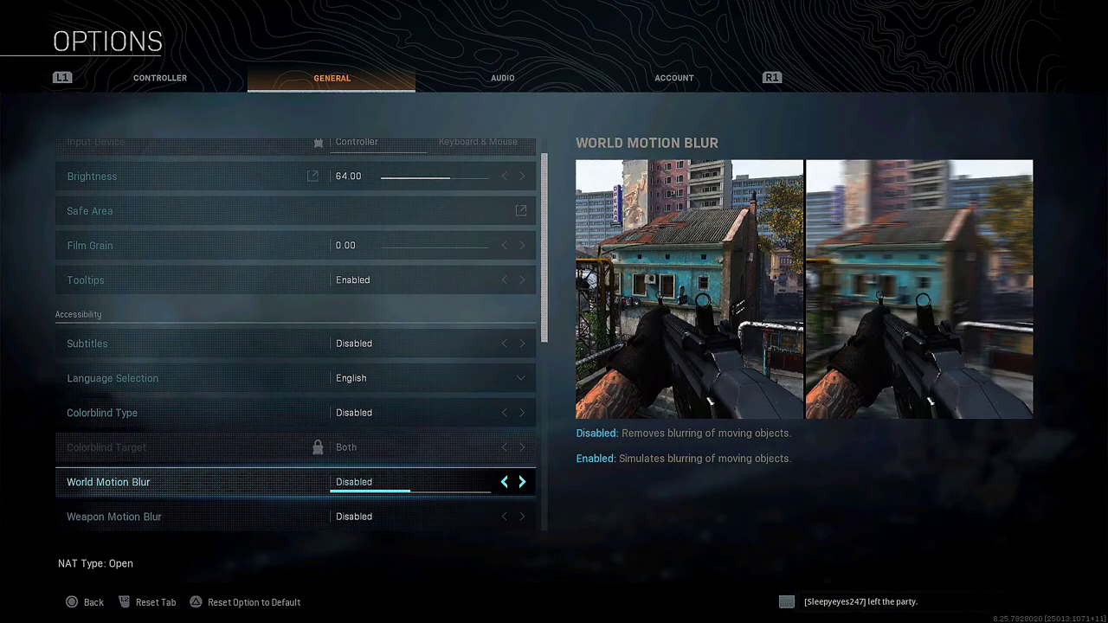
Step down through Weapon Motion Blur, the HUD mini map and content filter settings
{"action": "key", "text": "Down"}
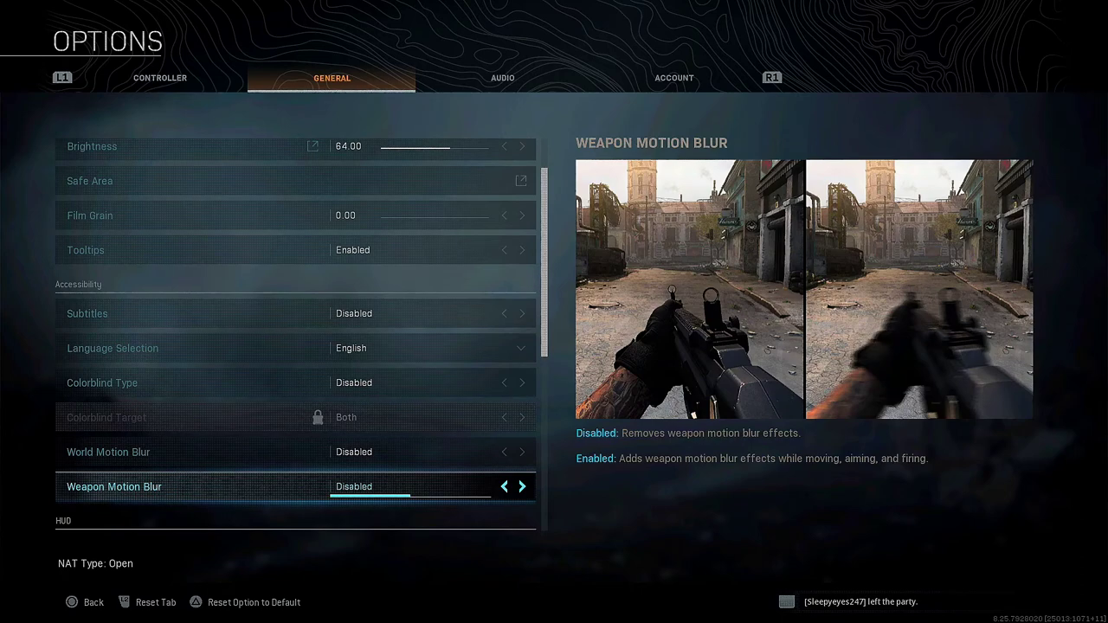
{"action": "key", "text": "Down"}
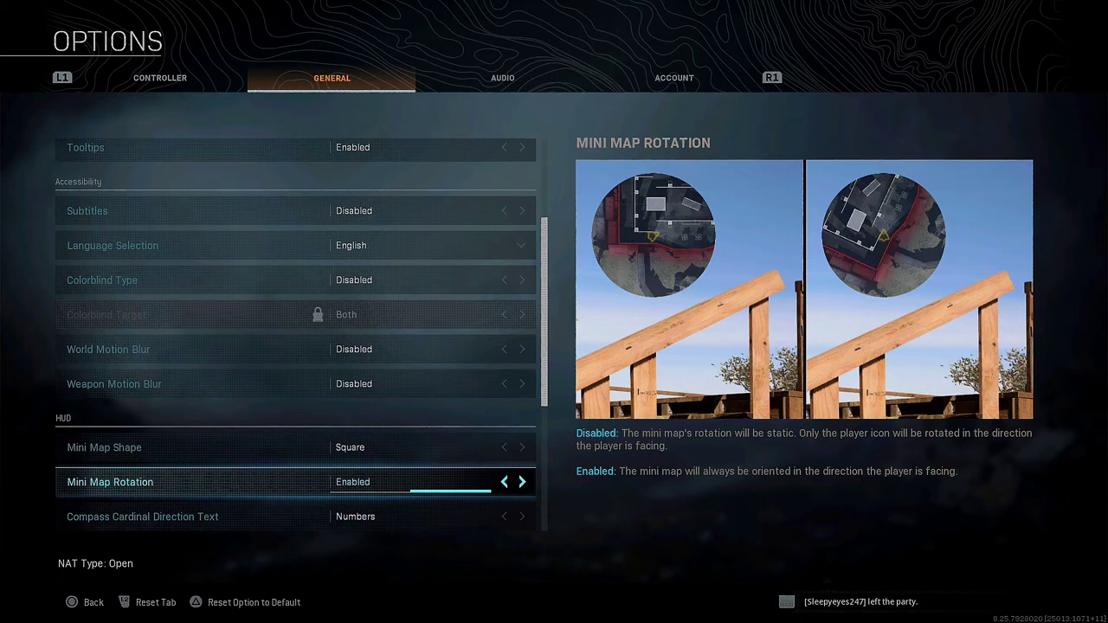
{"action": "key", "text": "Down"}
{"action": "key", "text": "Down"}
{"action": "key", "text": "Down"}
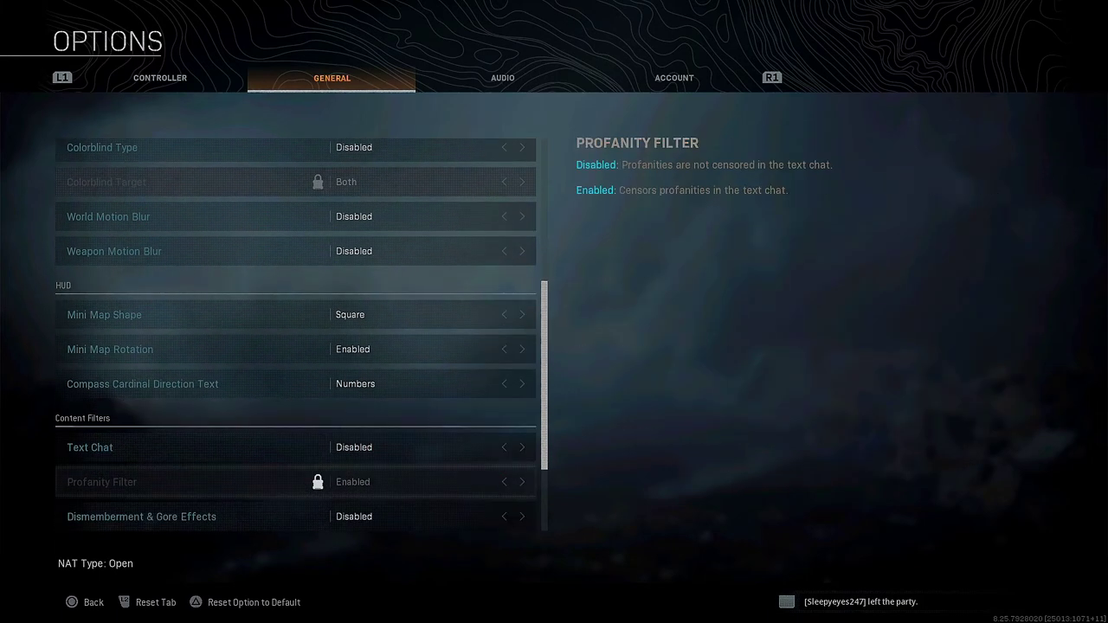
Move past the Audio tab to Keyboard & Mouse, showing Mouse Sensitivity 12.00
{"action": "key", "text": "e"}
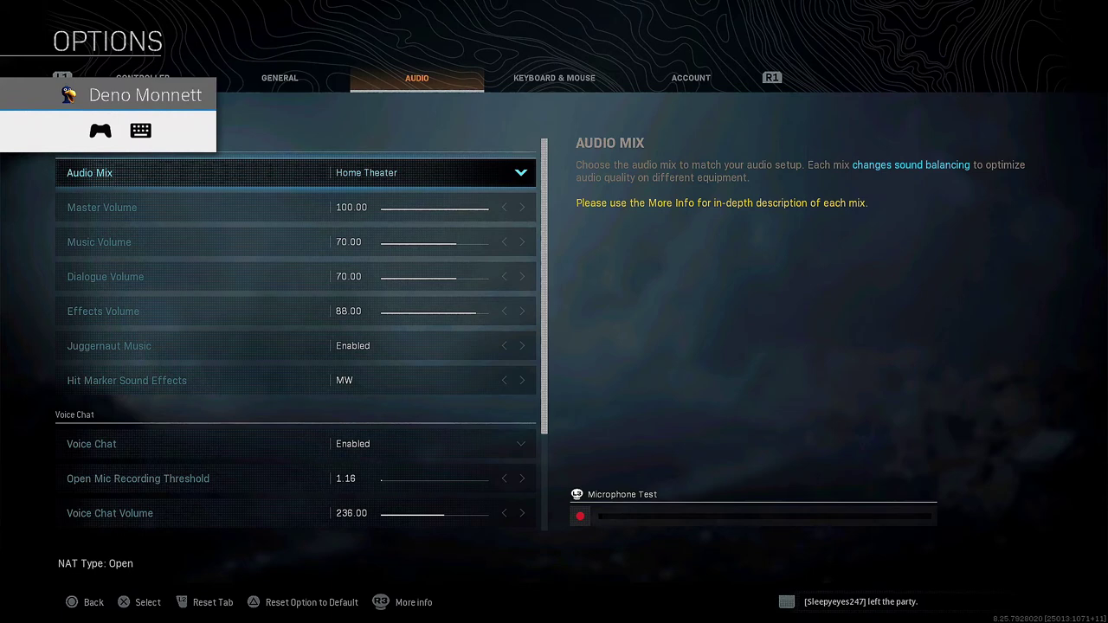
{"action": "key", "text": "e"}
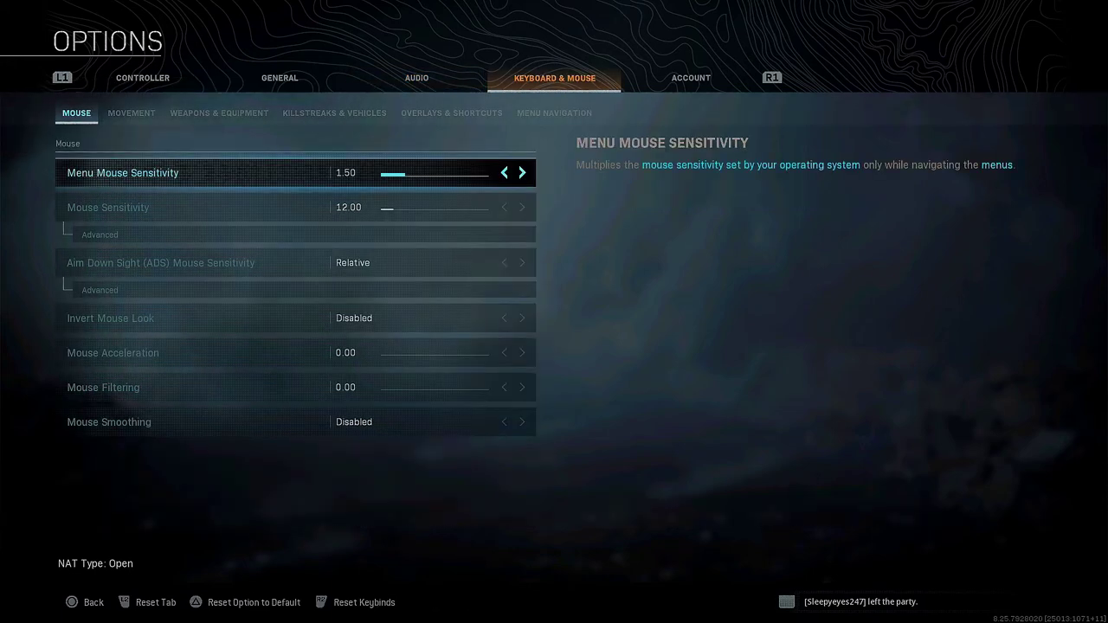
Cycle Mouse, Movement and Weapons & Equipment sub-tabs, ending on Killstreaks & Vehicles
{"action": "key", "text": "Up"}
{"action": "key", "text": "c"}
{"action": "key", "text": "c"}
{"action": "key", "text": "z"}
{"action": "key", "text": "z"}
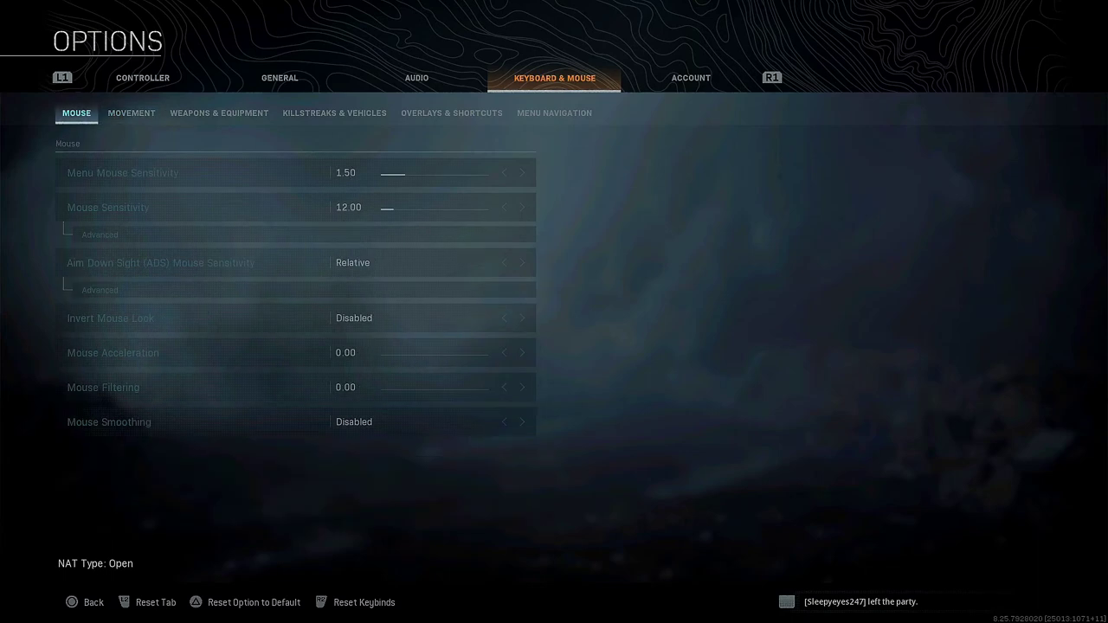
{"action": "key", "text": "c"}
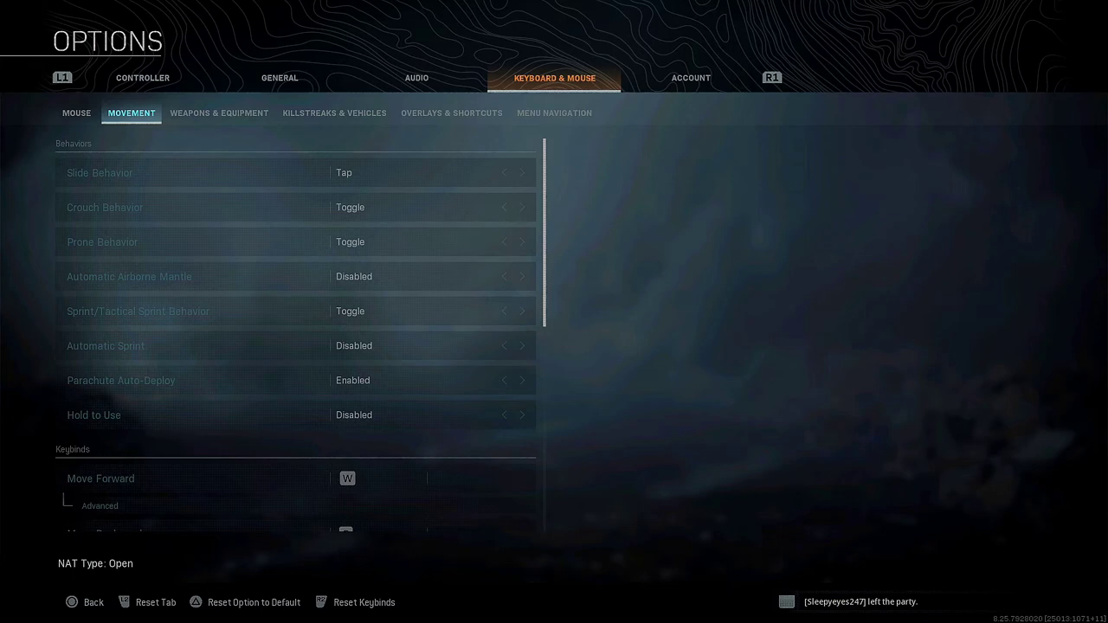
{"action": "key", "text": "e"}
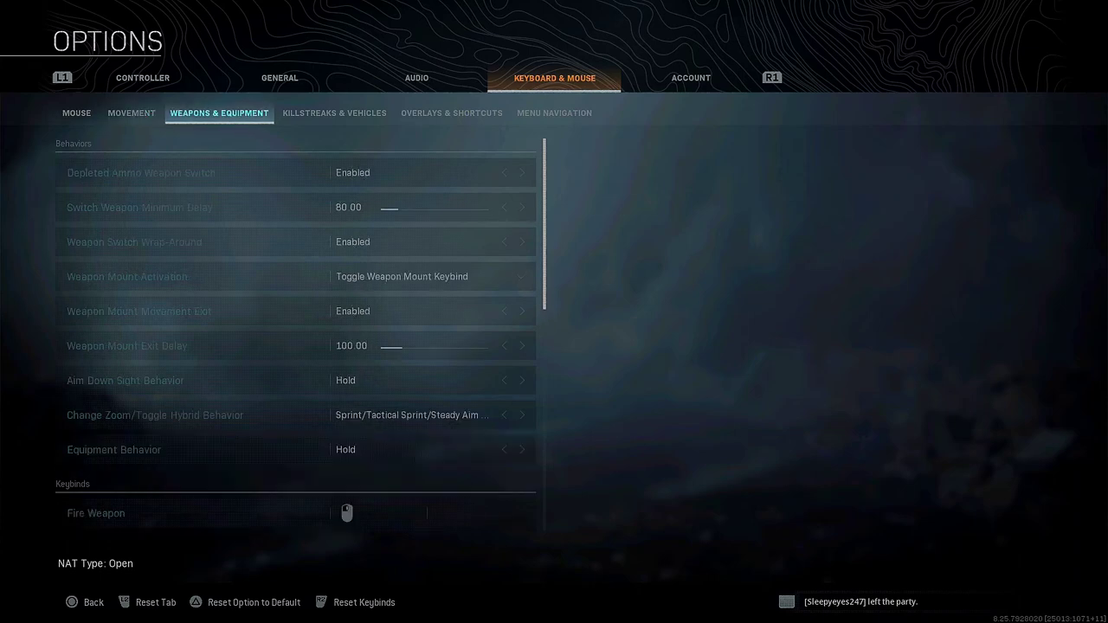
{"action": "key", "text": "e"}
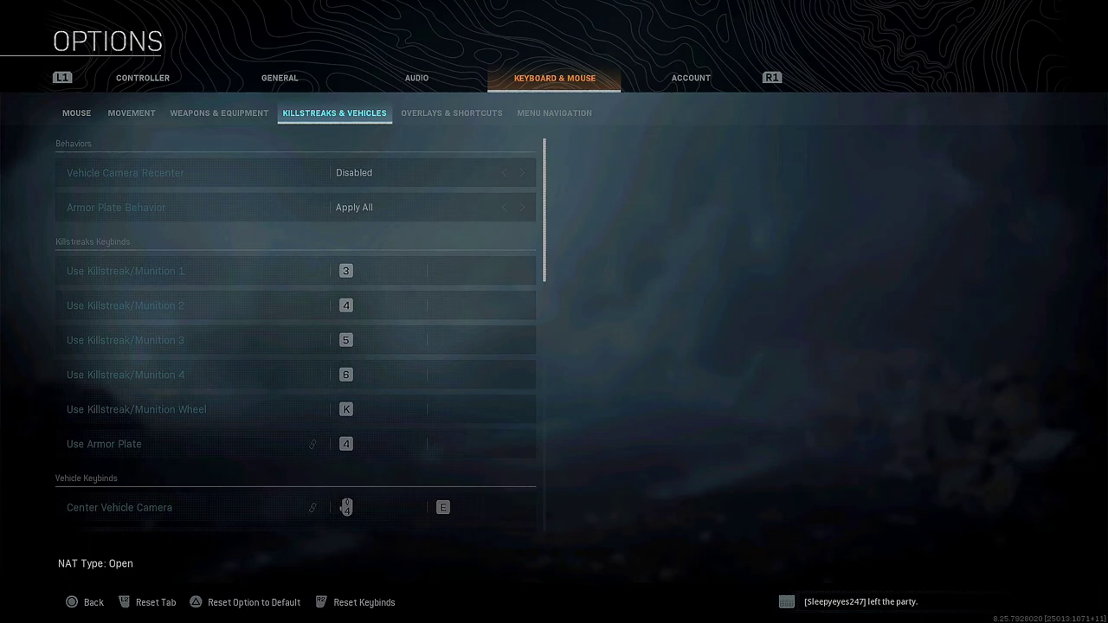
{"action": "key", "text": "Down"}
{"action": "key", "text": "Down"}
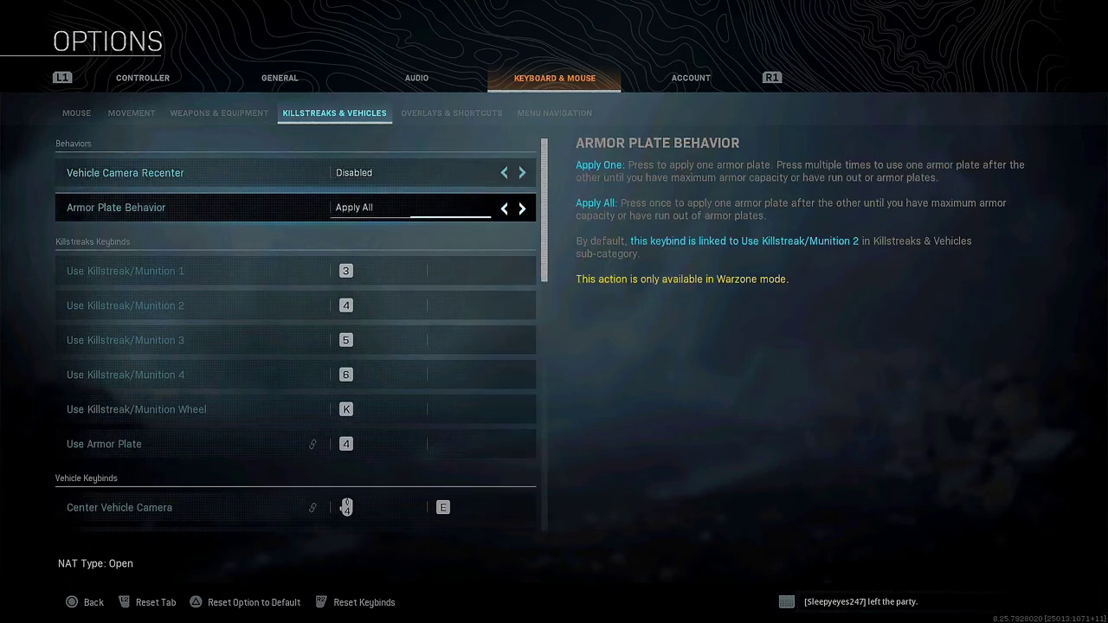
{"action": "key", "text": "Left"}
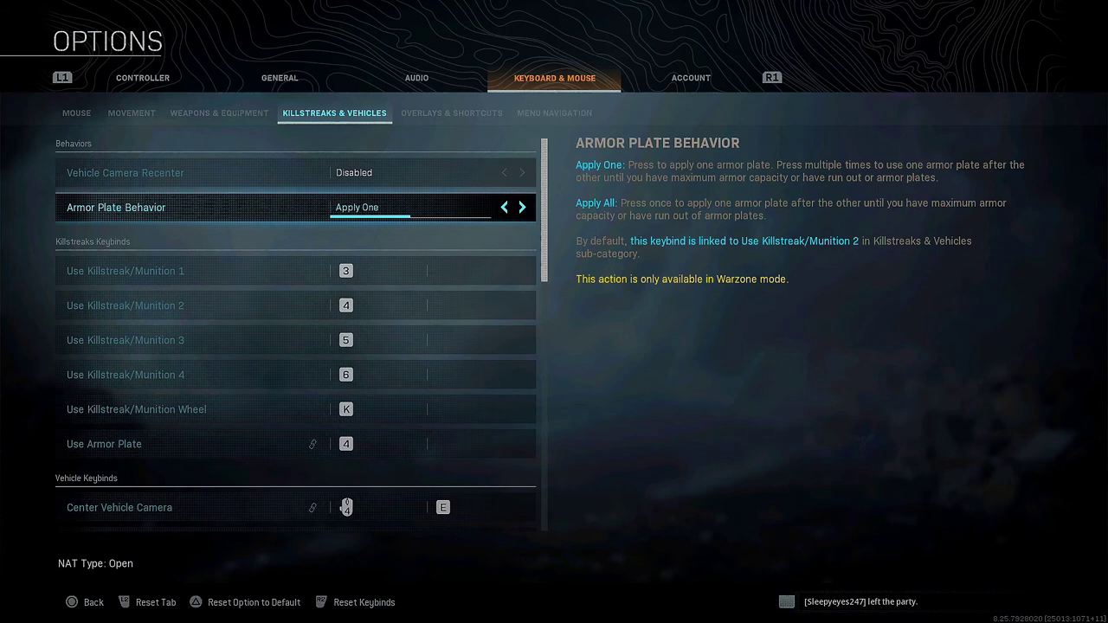
{"action": "key", "text": "Right"}
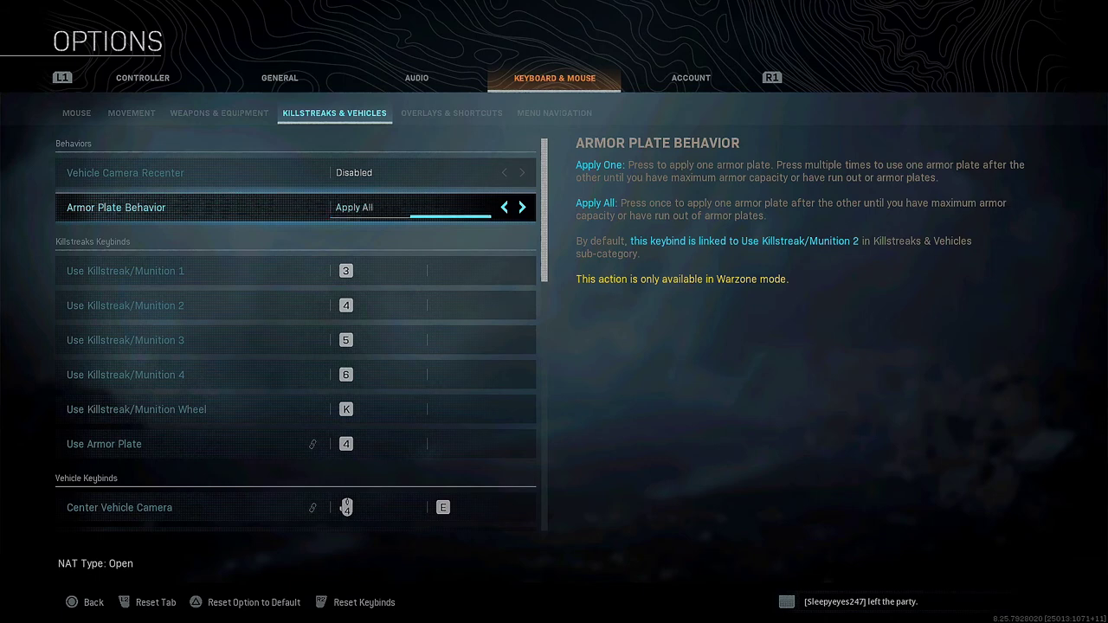